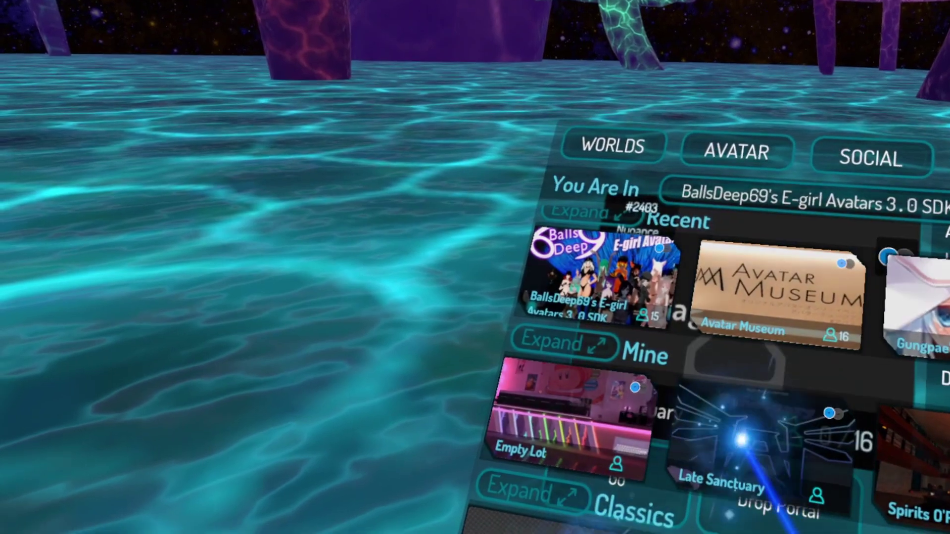
- Launch a new Friends+ instance of Late Sanctuary from Worlds > Mine
{"action": "left_click", "coordinate": [738, 438]}
{"action": "left_click", "coordinate": [817, 453]}
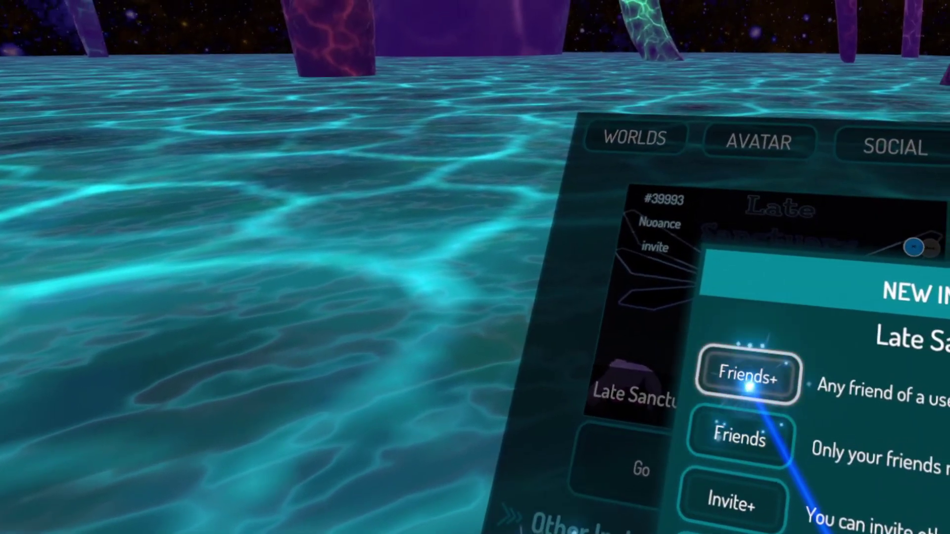
{"action": "left_click", "coordinate": [748, 378]}
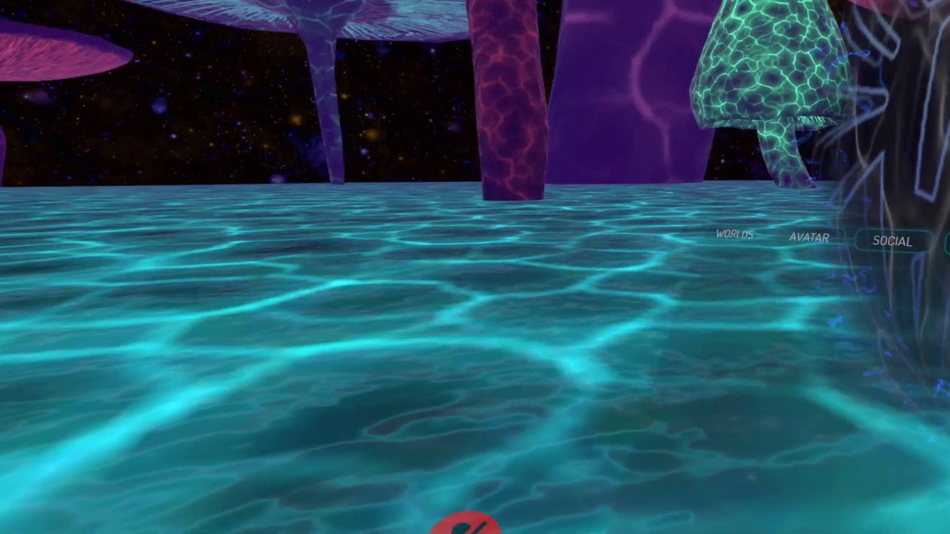